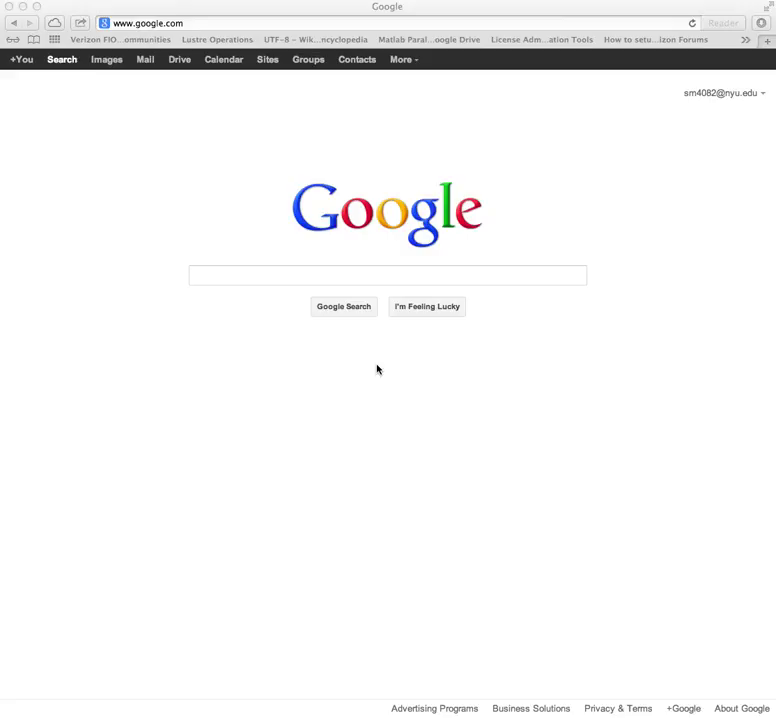
- Load the Verizon router login page at 192.168.1.1 in Safari
click(222, 21)
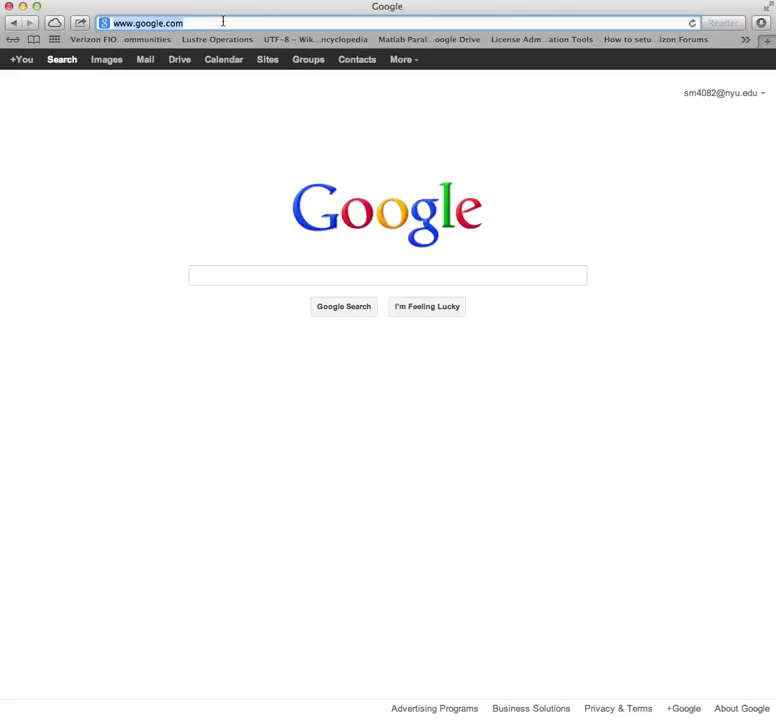
text(192)
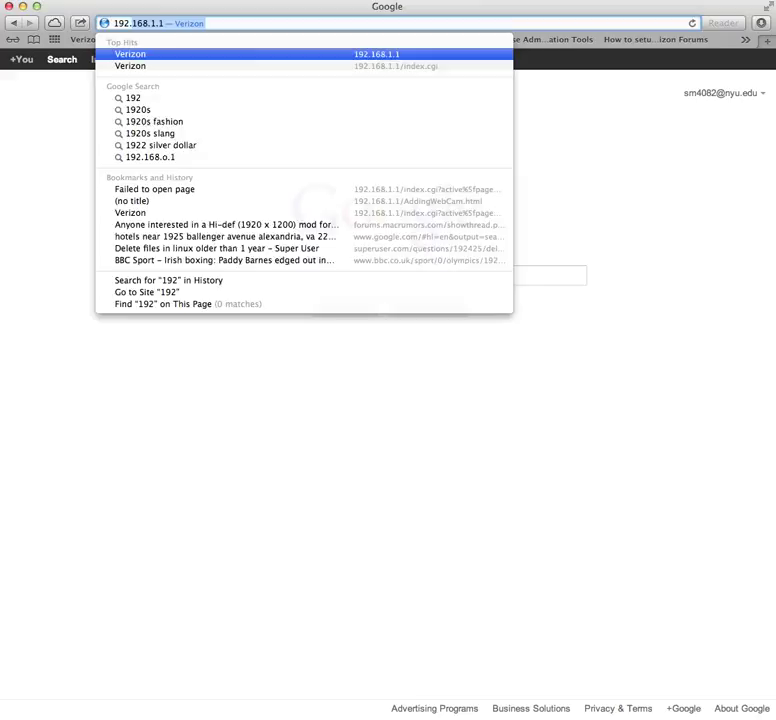
text(.168.)
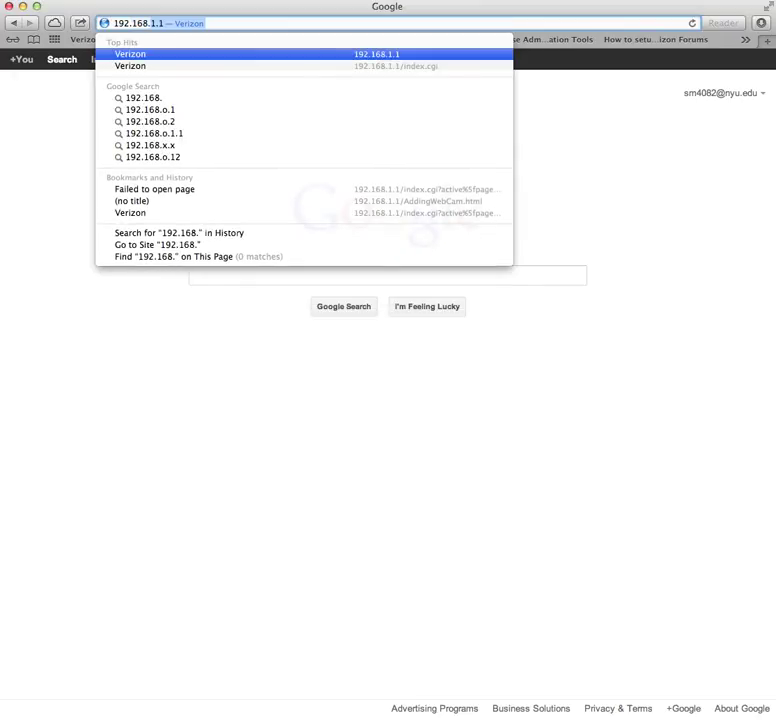
text(1.1)
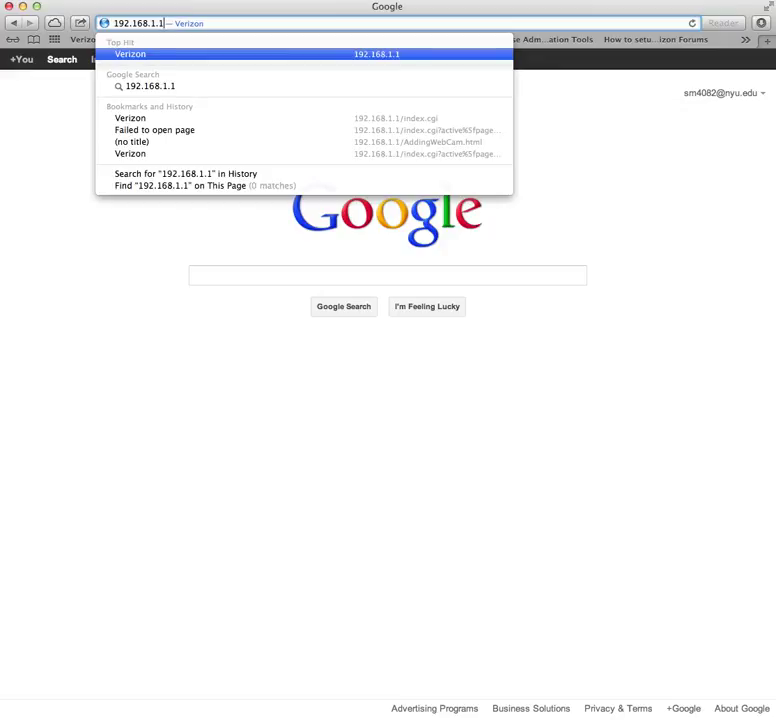
key(Return)
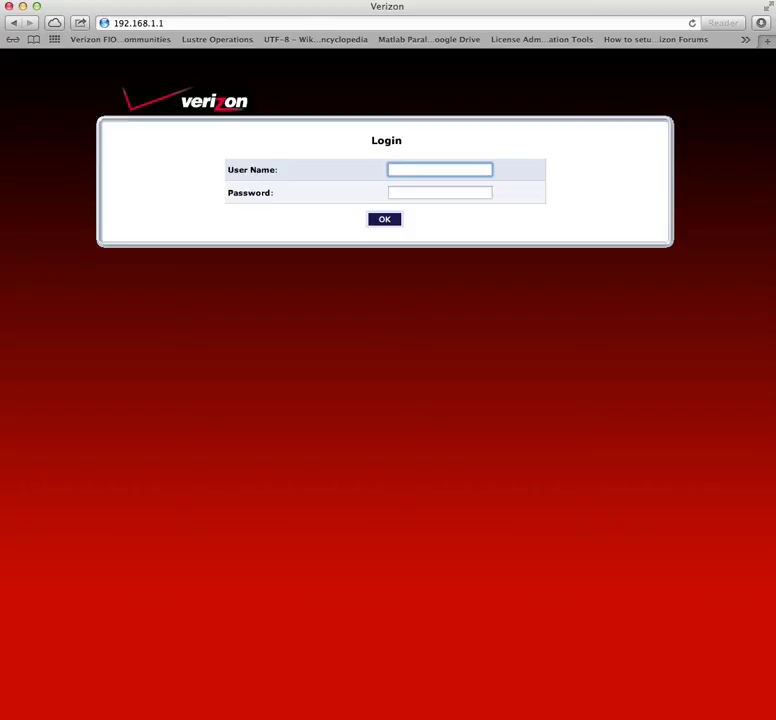
- Log in with the router's user name and password, then view the Wireless Status page
key(Tab)
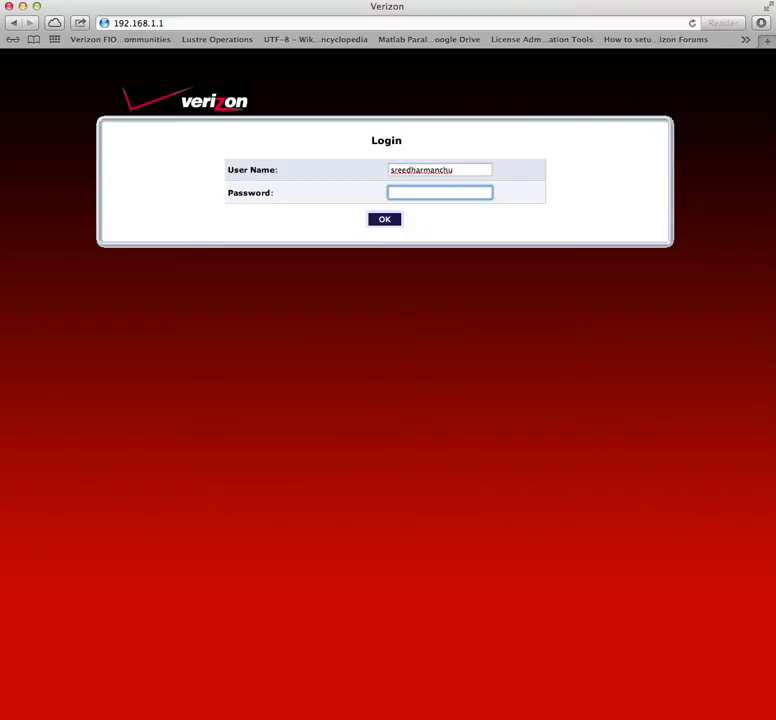
text(••••••••••••••••••)
key(Return)
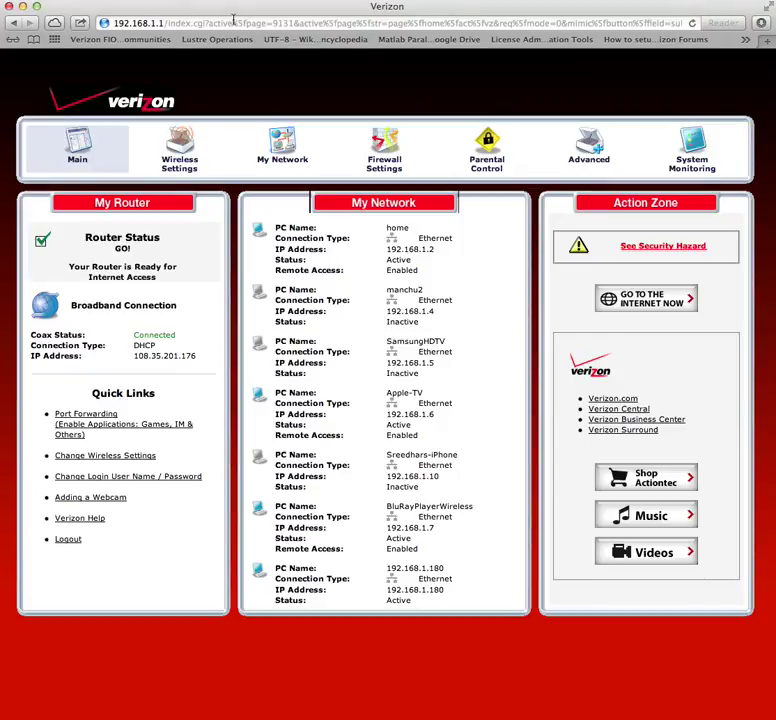
click(182, 160)
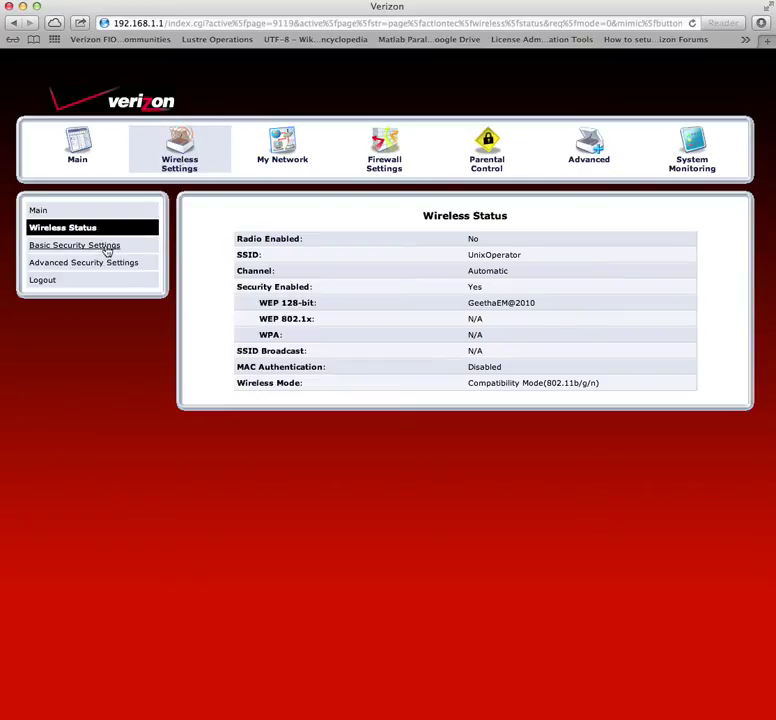
- Check that Wireless is Off in Basic Security Settings, then log out of the router
click(108, 248)
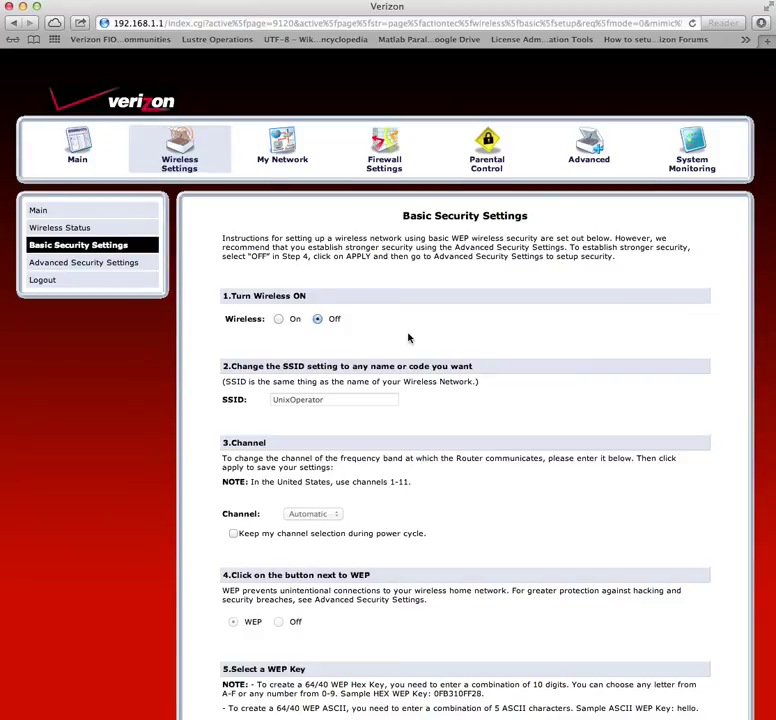
scroll(408, 338, down, 5)
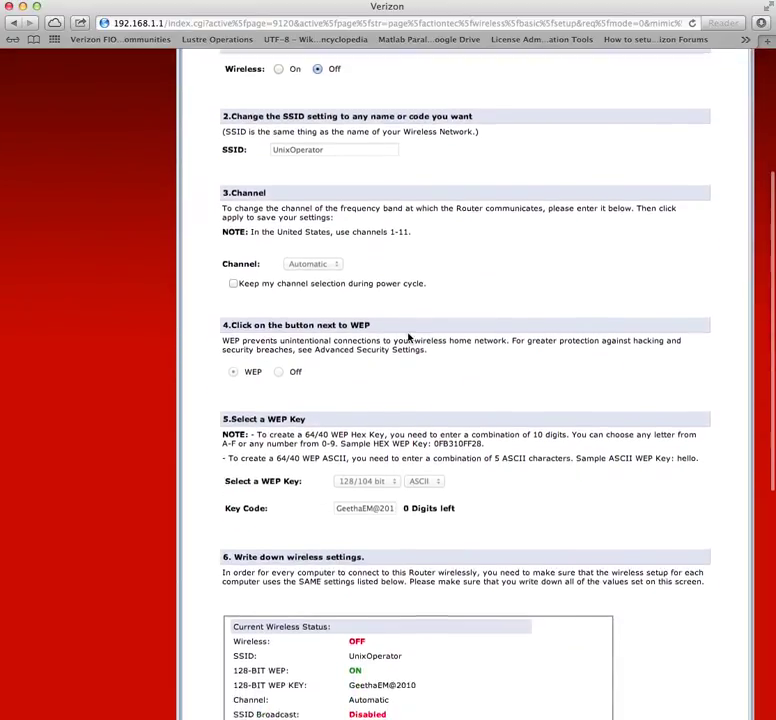
scroll(408, 338, down, 4)
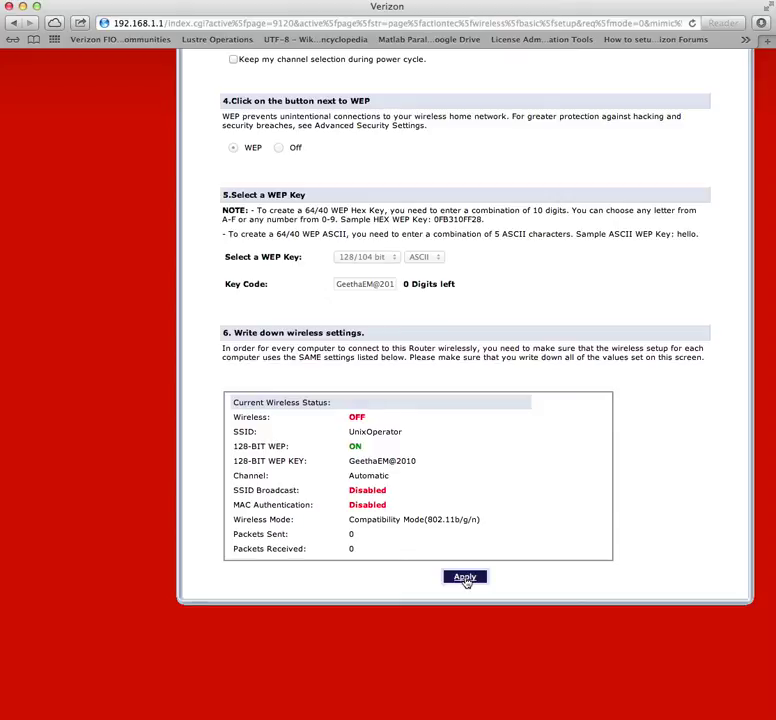
scroll(481, 508, up, 10)
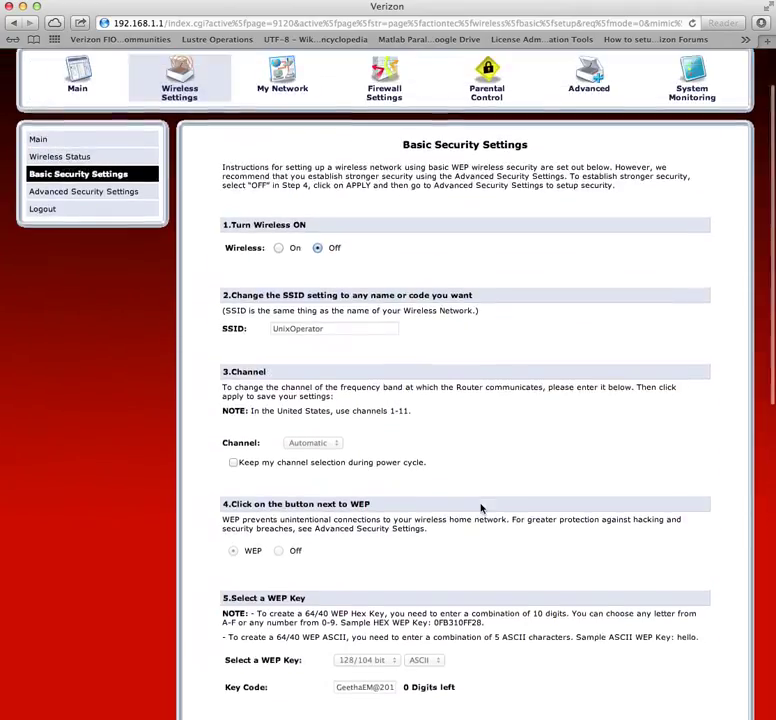
scroll(434, 401, up, 2)
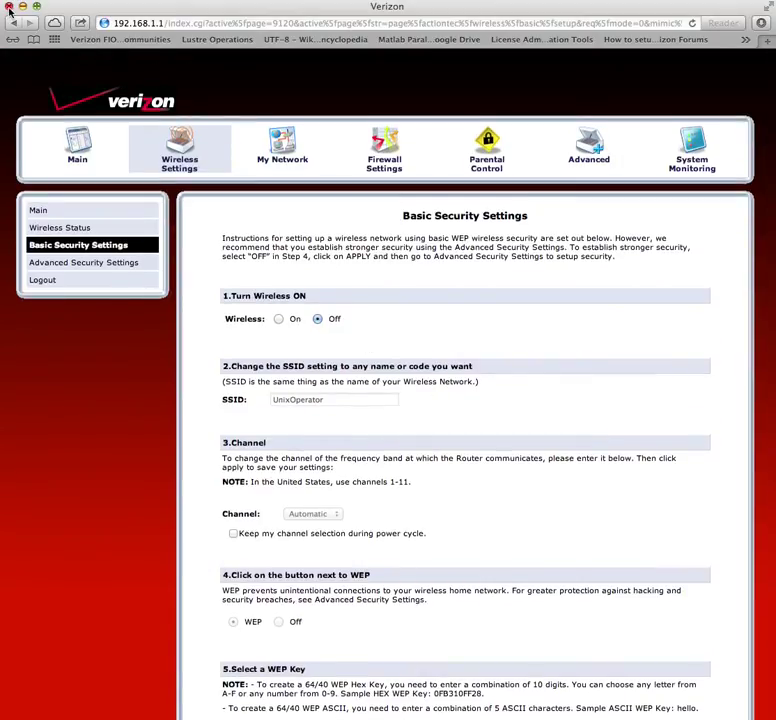
click(44, 282)
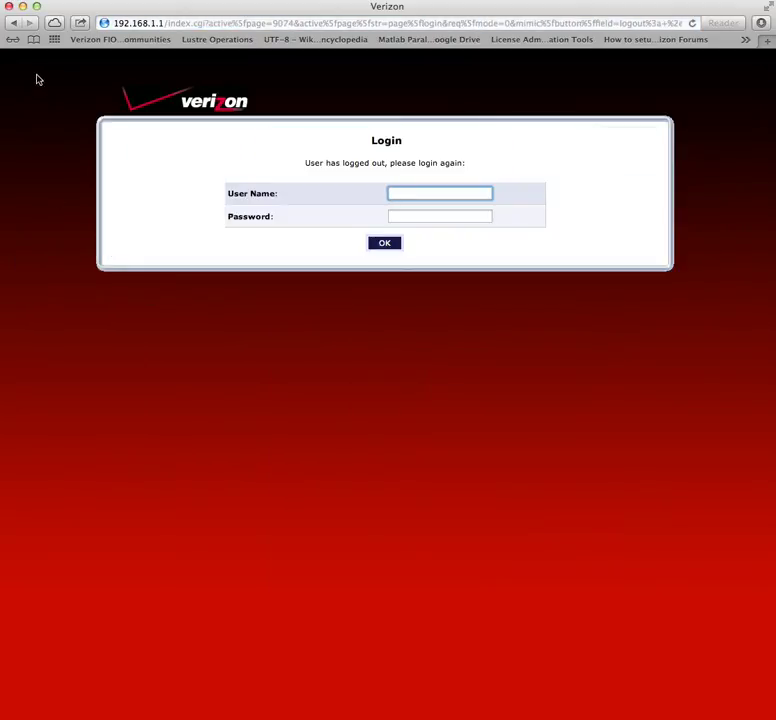
- Close the Safari router window to reveal AirPort Utility
click(8, 7)
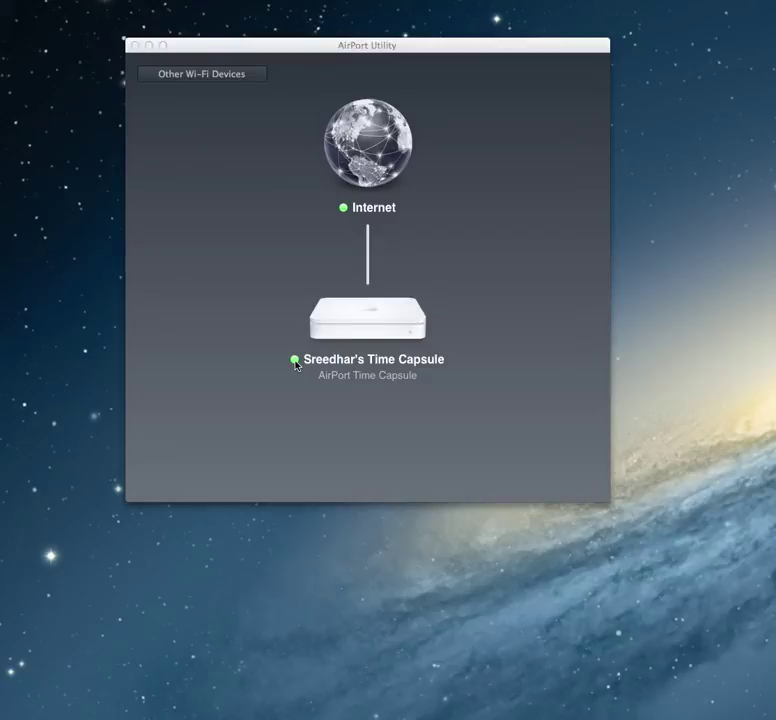
- Show the Time Capsule's details: network UnixOperator, IP 192.168.1.180 and wireless clients
click(370, 332)
click(370, 332)
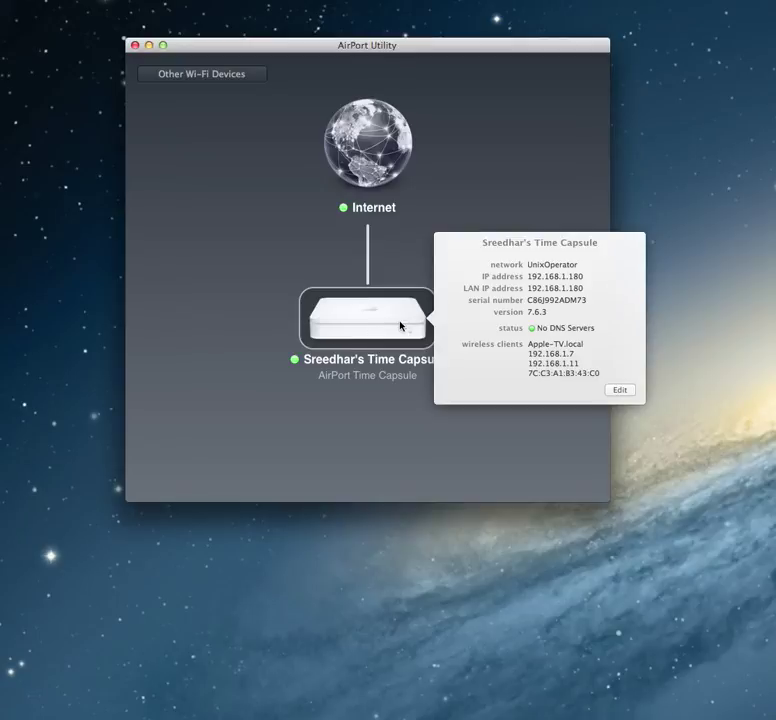
mouse_move(513, 247)
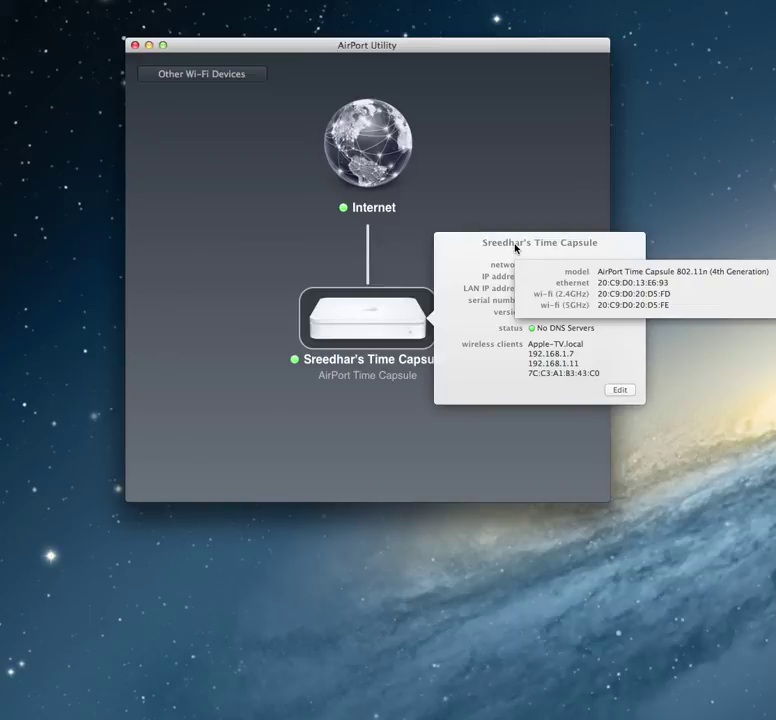
- Edit the Time Capsule and view its static Internet settings (192.168.1.180, router 192.168.1.1)
click(620, 390)
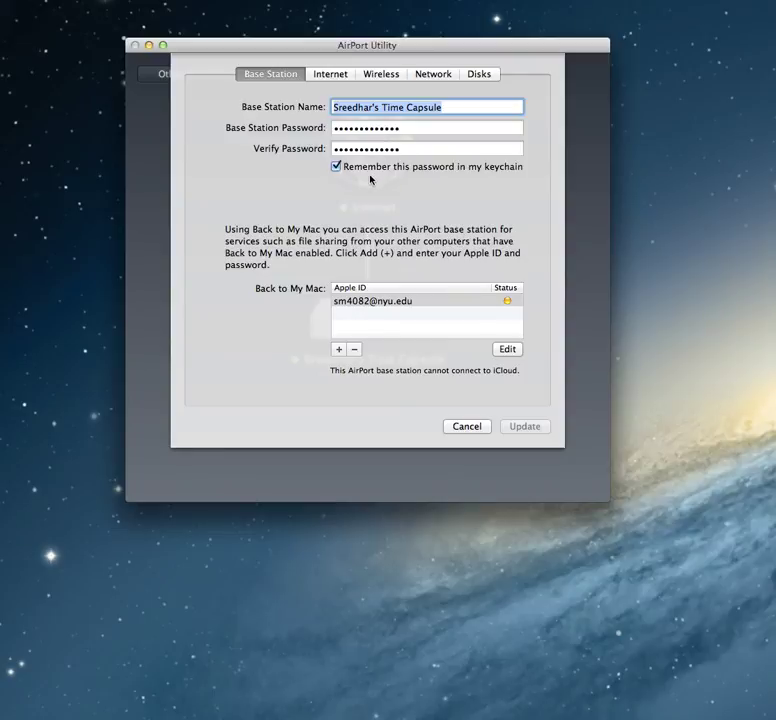
click(331, 75)
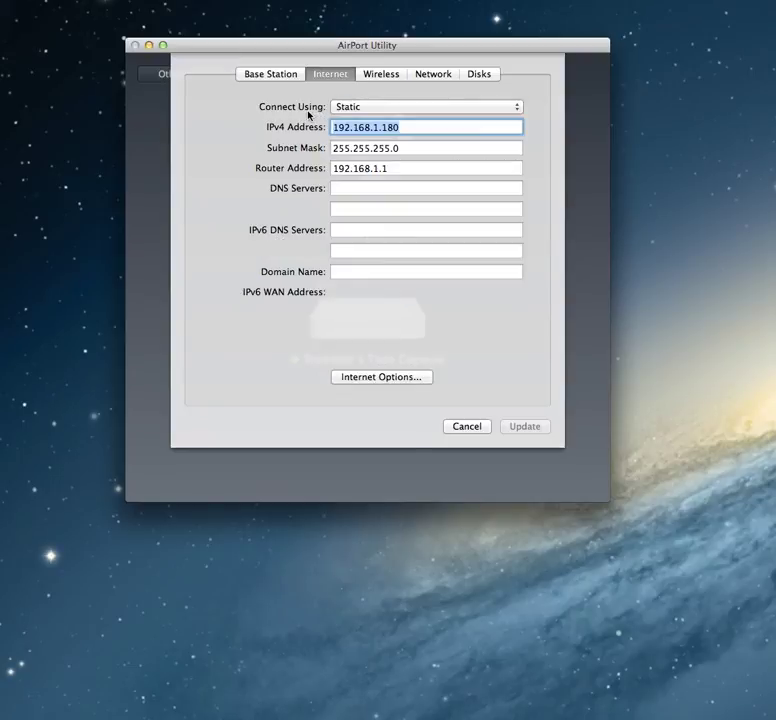
click(357, 110)
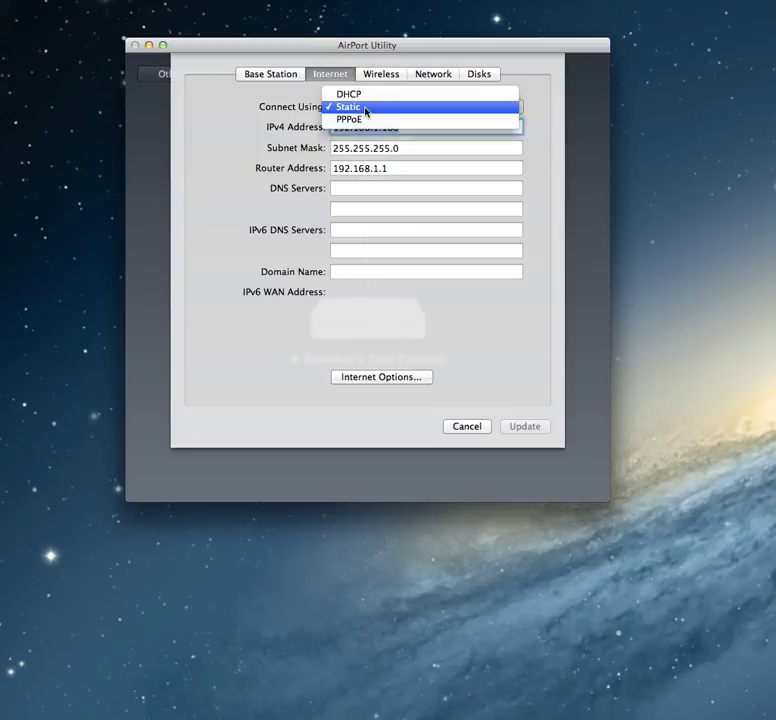
click(277, 140)
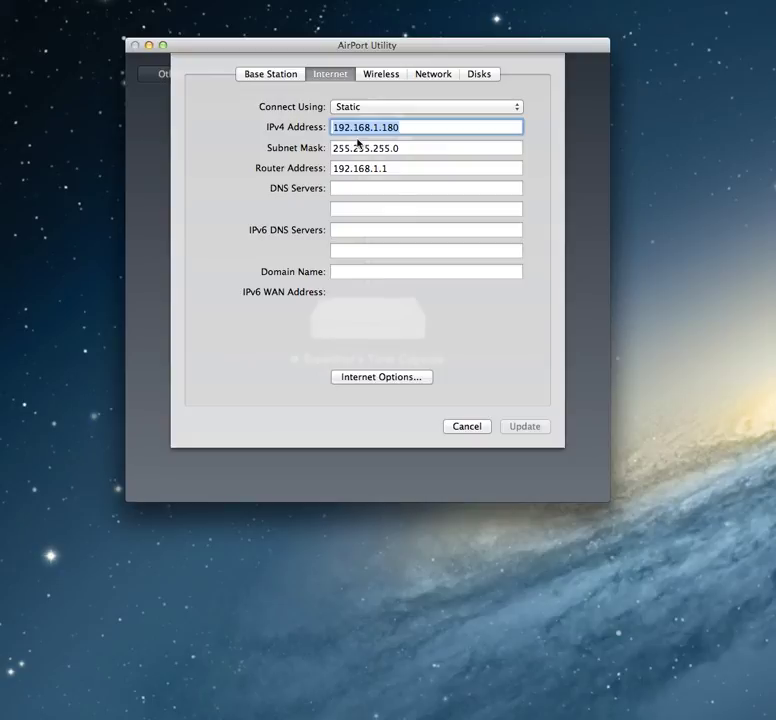
- On the Wireless tab, keep Create a wireless network mode and WPA/WPA2 Personal security
click(385, 75)
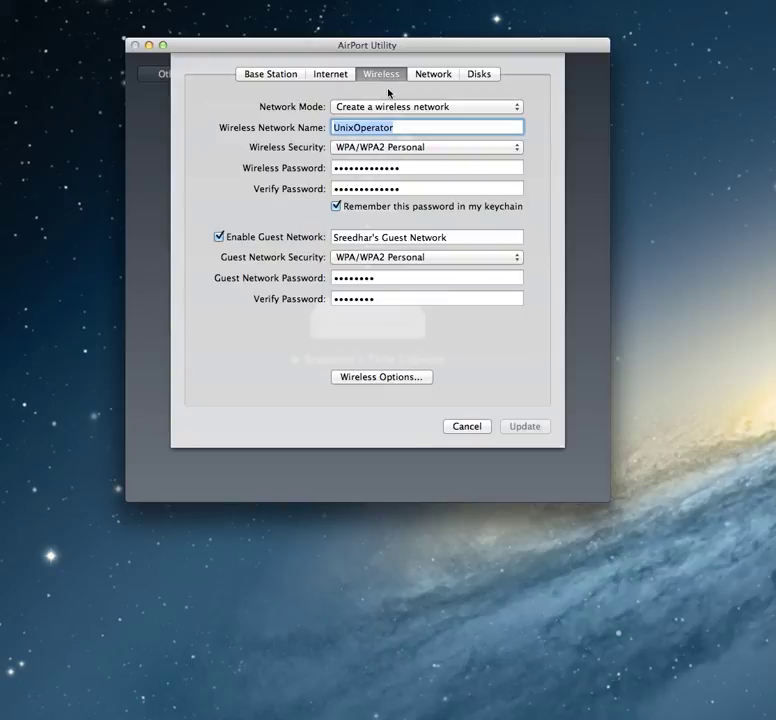
click(395, 107)
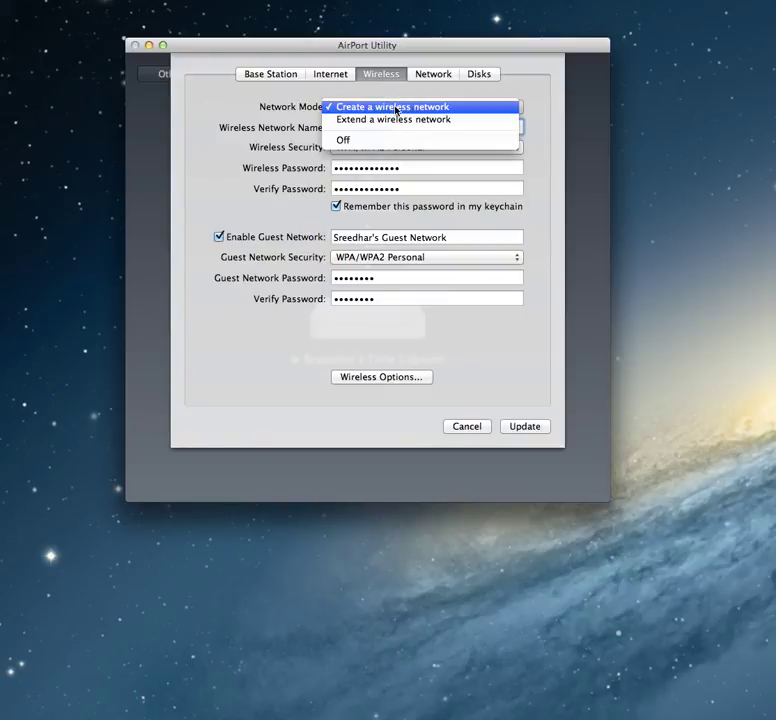
click(255, 119)
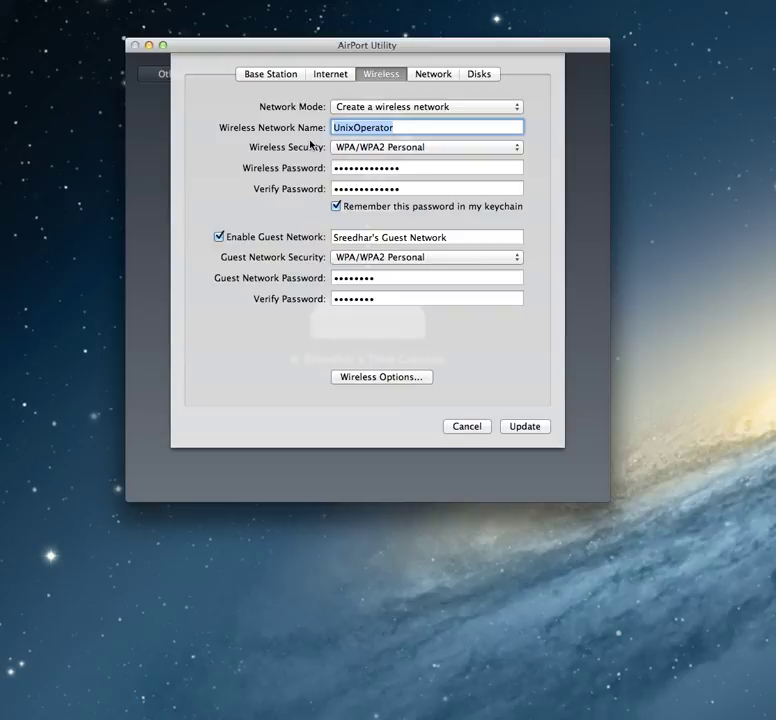
click(369, 152)
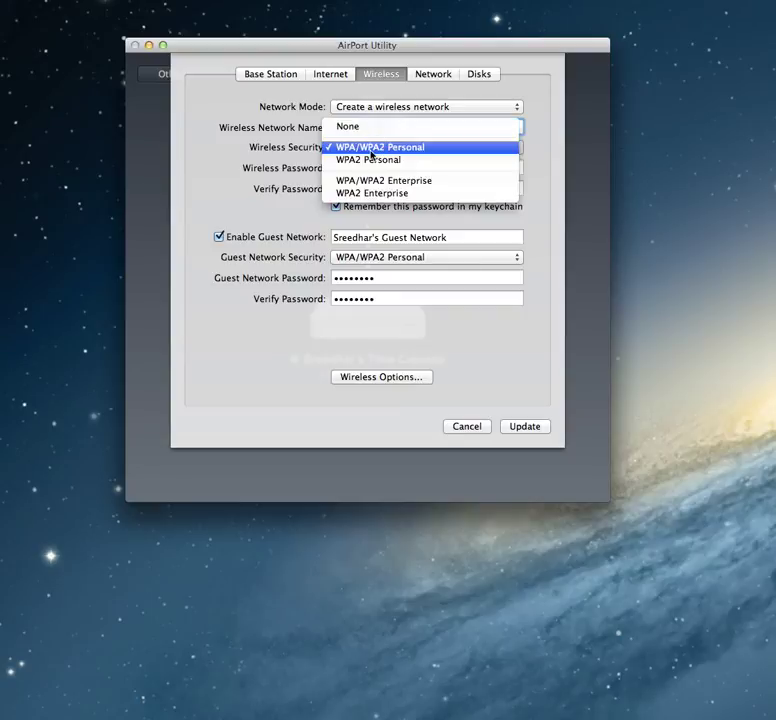
click(231, 158)
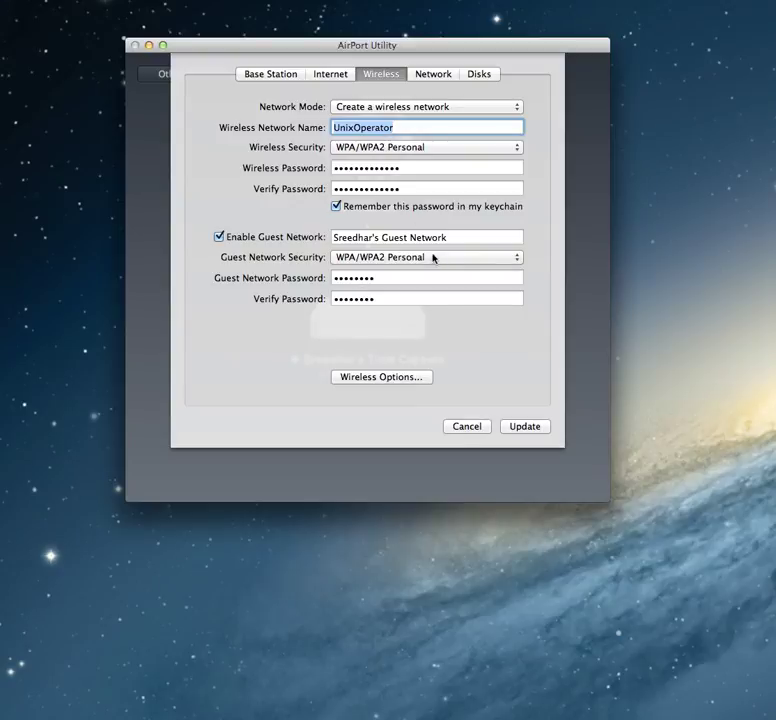
- On the Network tab, keep Router Mode at Off (Bridge Mode)
click(434, 76)
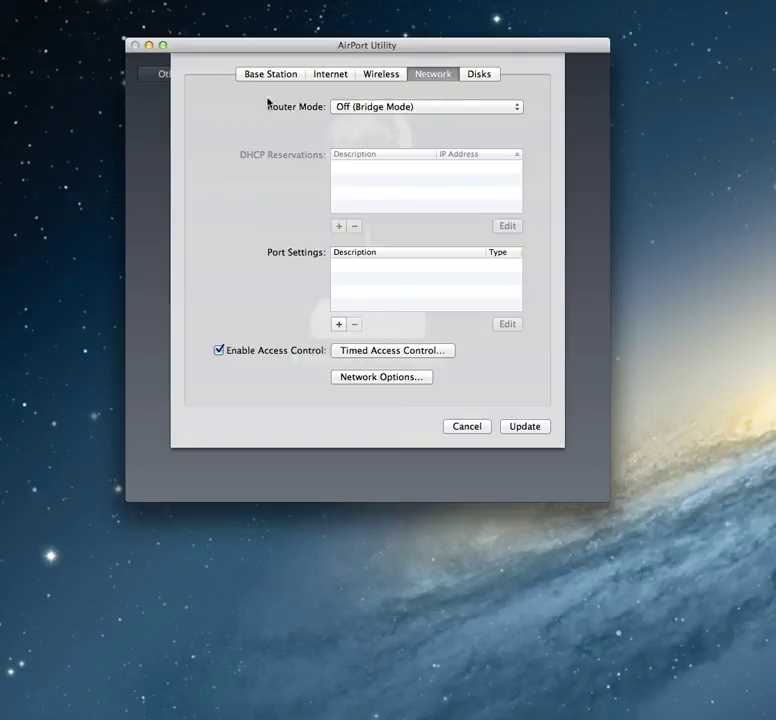
click(365, 108)
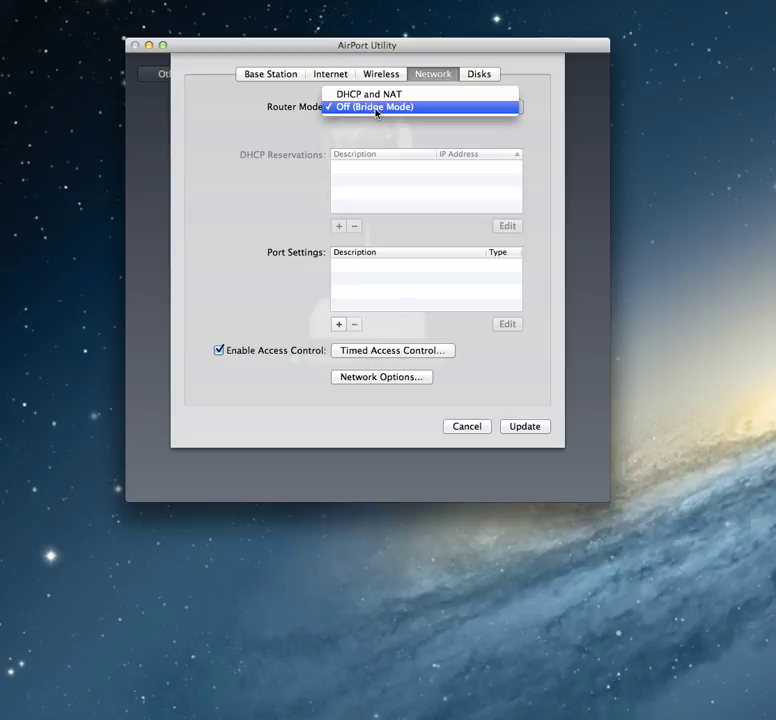
click(290, 130)
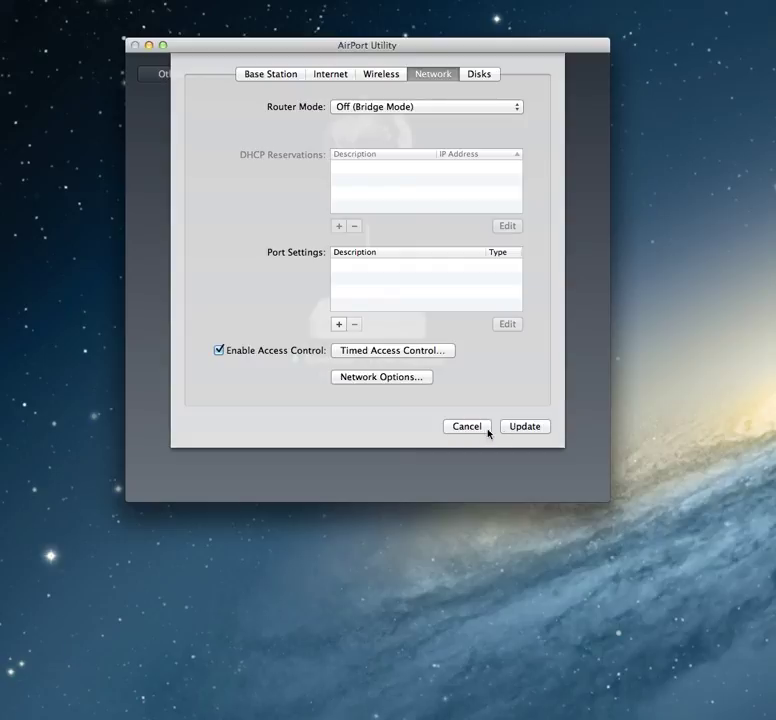
- Cancel the Time Capsule settings and choose Don't Update to discard changes
click(475, 430)
click(319, 124)
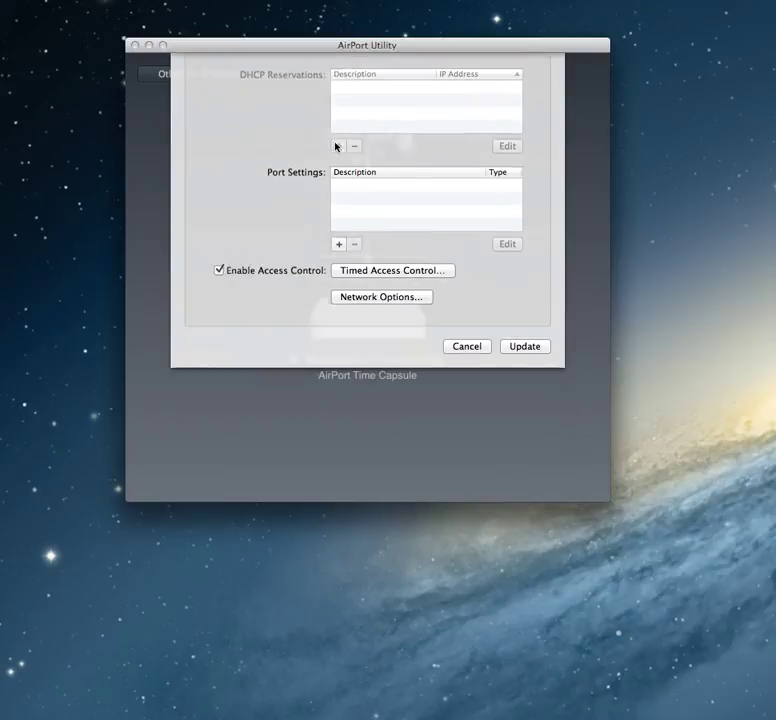